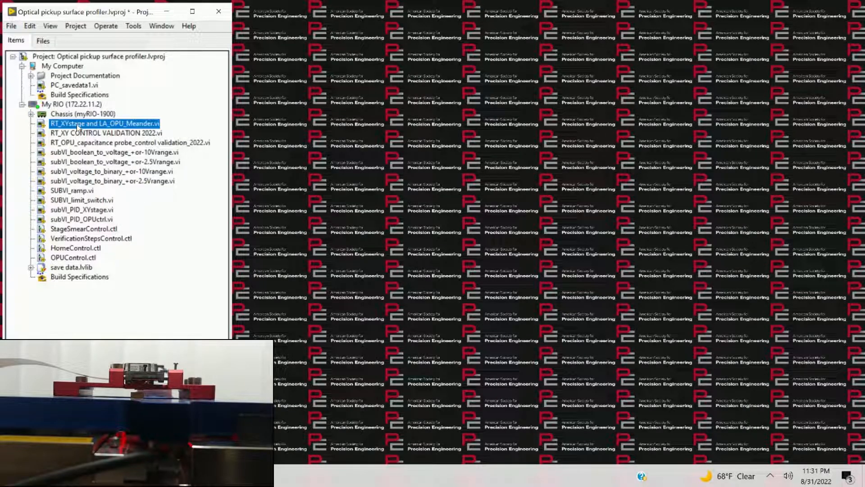
- Open and run RT_XYstage and LA_OPU_Meander.vi, and switch on both the X and Y stages
double_click(78, 124)
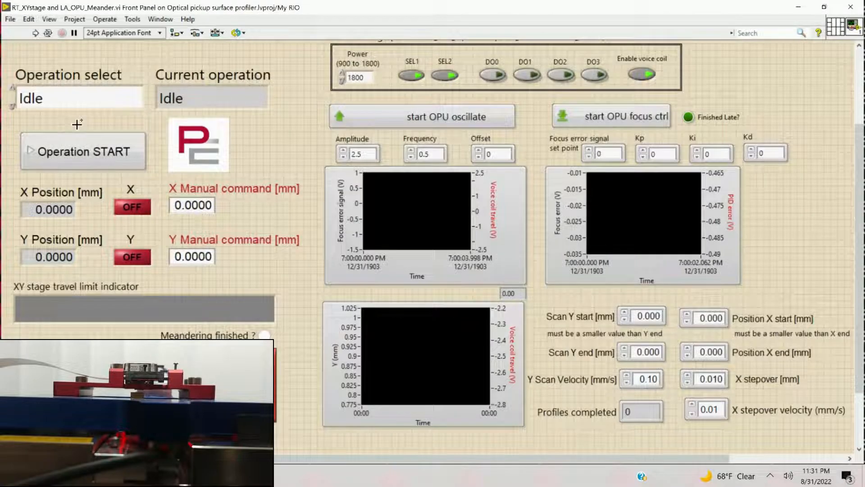
click(35, 33)
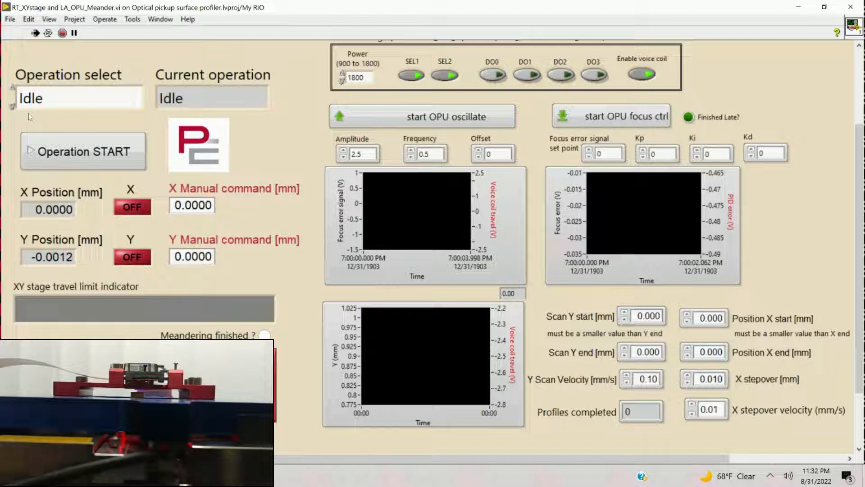
click(128, 211)
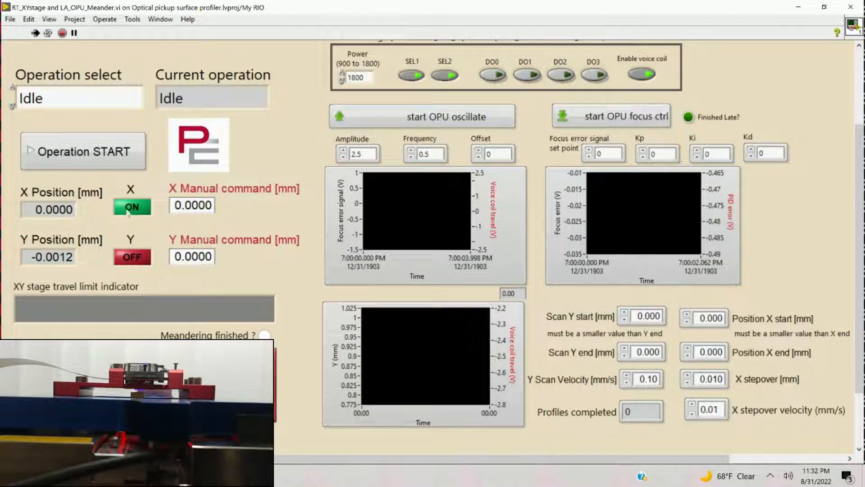
click(128, 258)
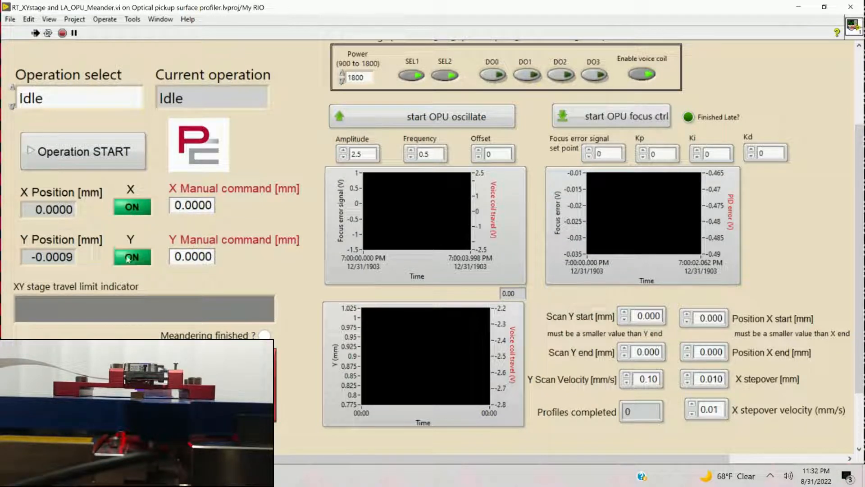
- Home both stage axes by running the Home X operation and the Home Y operation
click(95, 100)
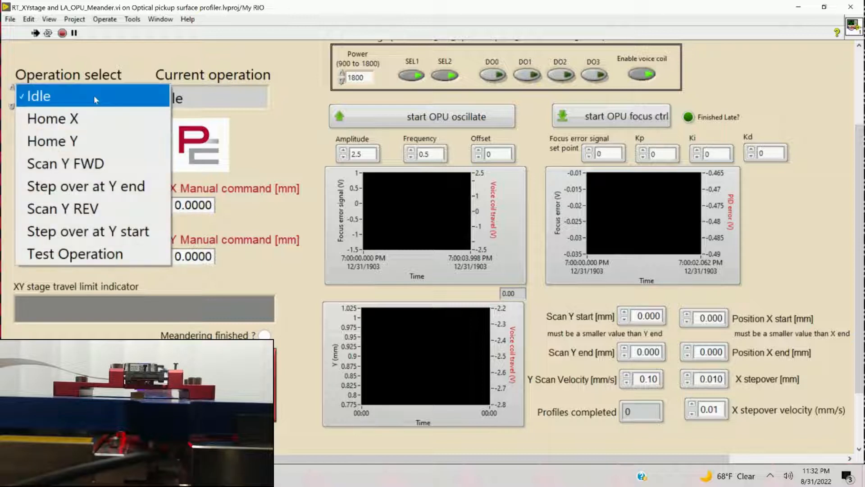
click(89, 119)
click(82, 149)
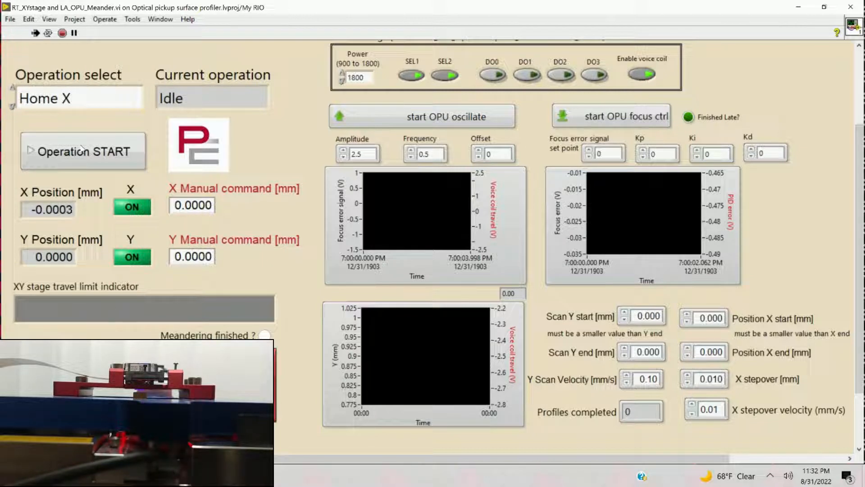
click(58, 102)
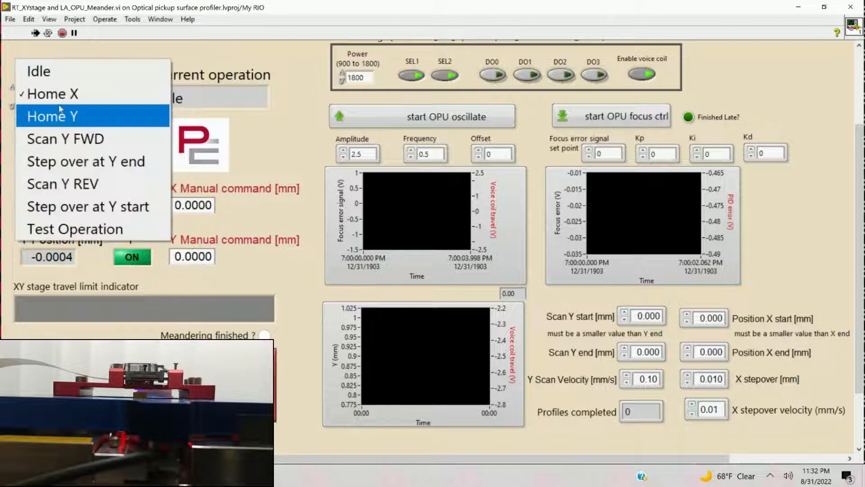
click(62, 117)
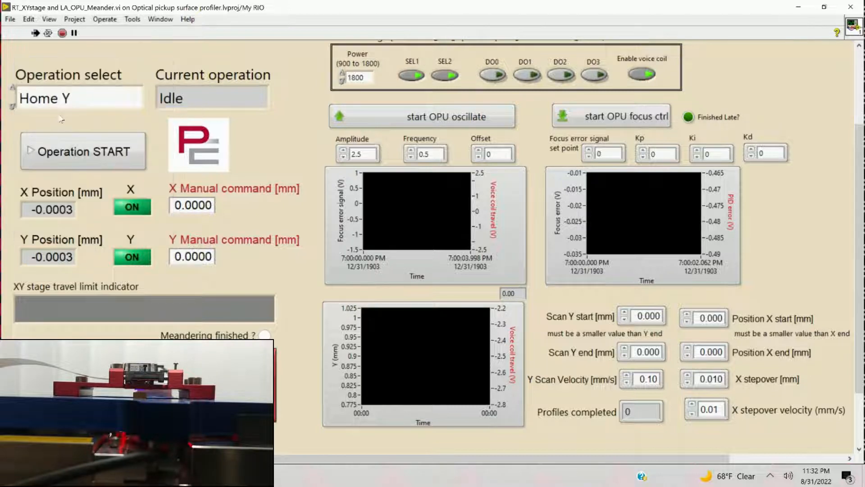
click(65, 145)
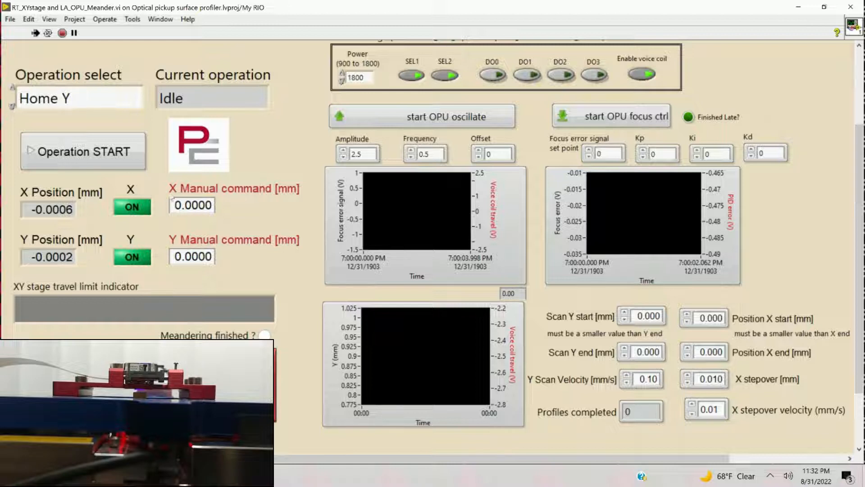
- Drive the X stage to its reverse limit, stepping the X manual command by 1 mm from -1 to -6 mm
click(179, 200)
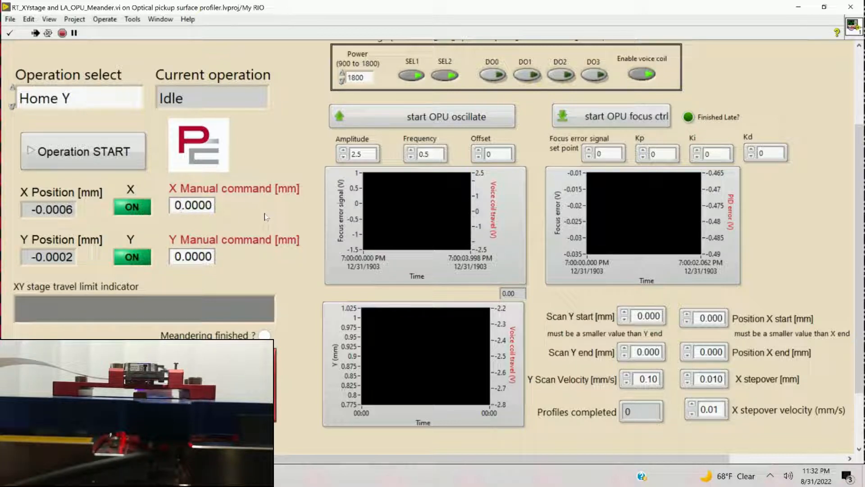
key(BackSpace)
text(-1)
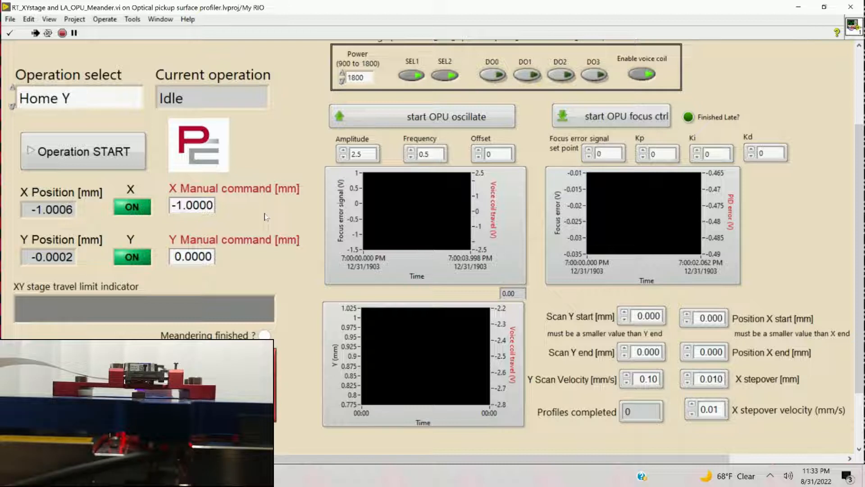
key(BackSpace)
text(2)
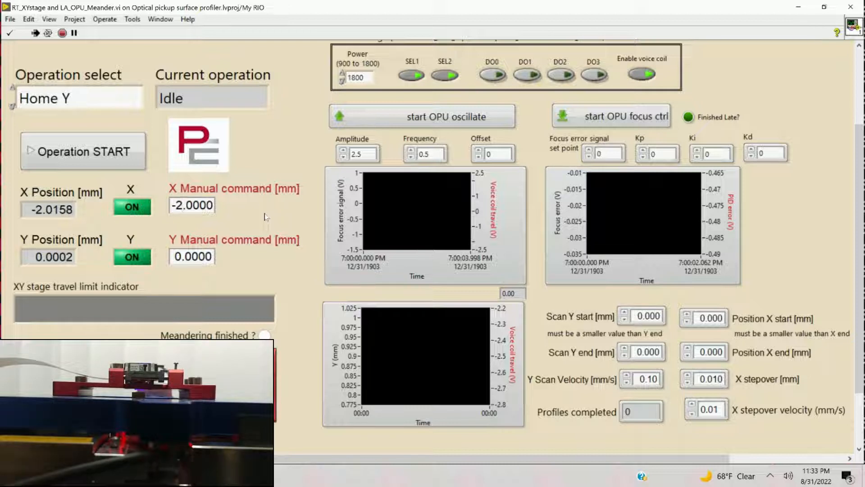
key(BackSpace)
text(3)
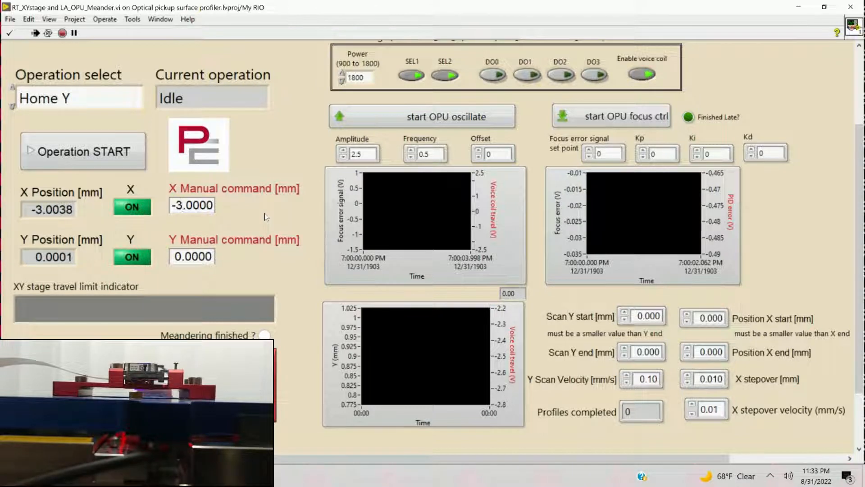
key(BackSpace)
text(4)
key(BackSpace)
text(5)
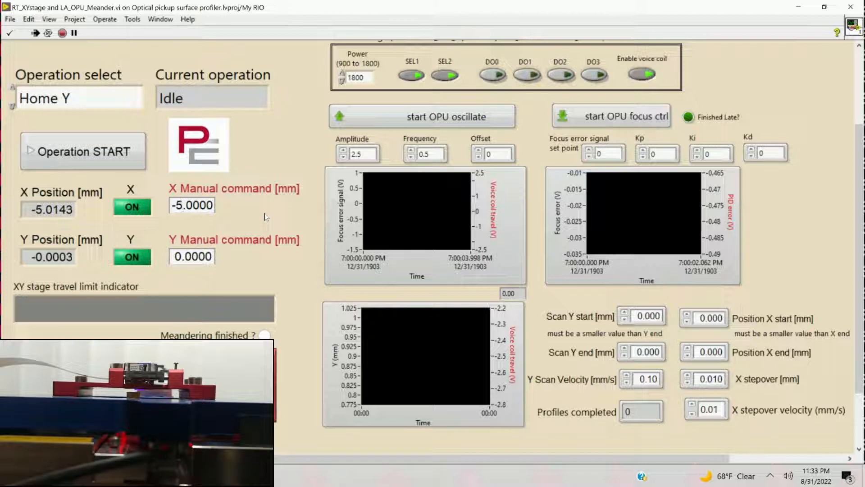
key(BackSpace)
text(6)
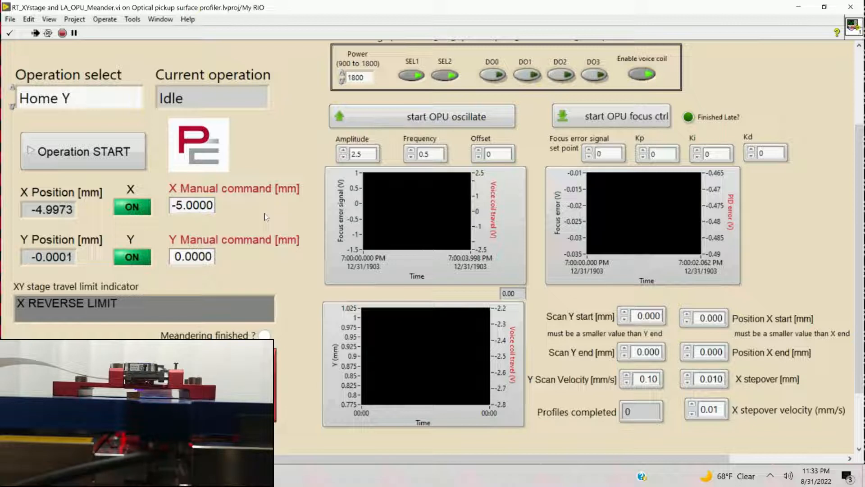
- Move the X stage in the positive direction in 1 mm steps to 5 mm, and repeat the move between 4 and 5 mm
key(BackSpace)
text(4)
key(Up)
key(Up)
key(Up)
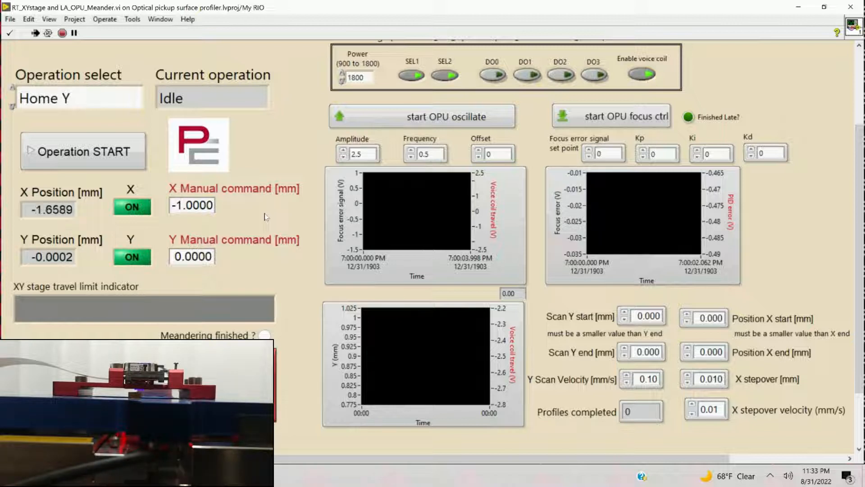
key(Up)
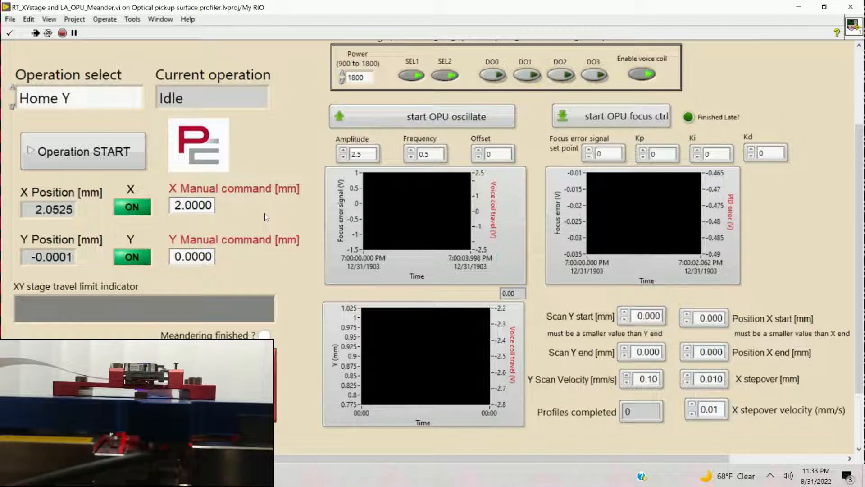
key(Up)
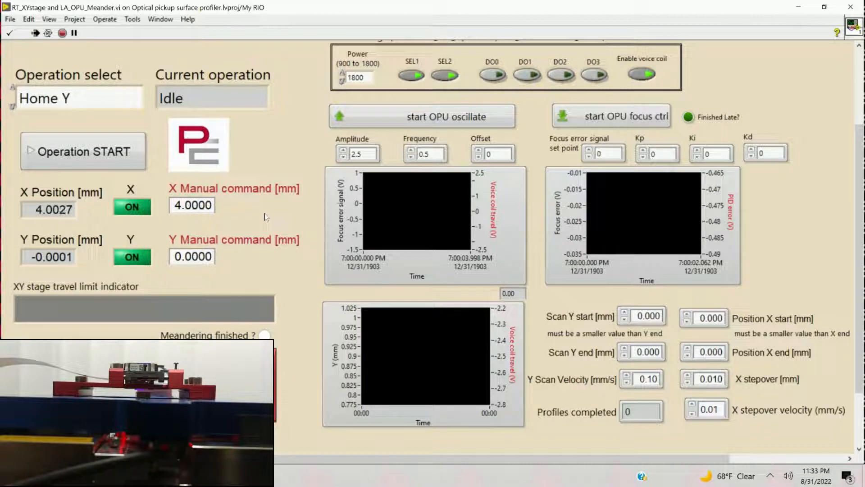
key(Up)
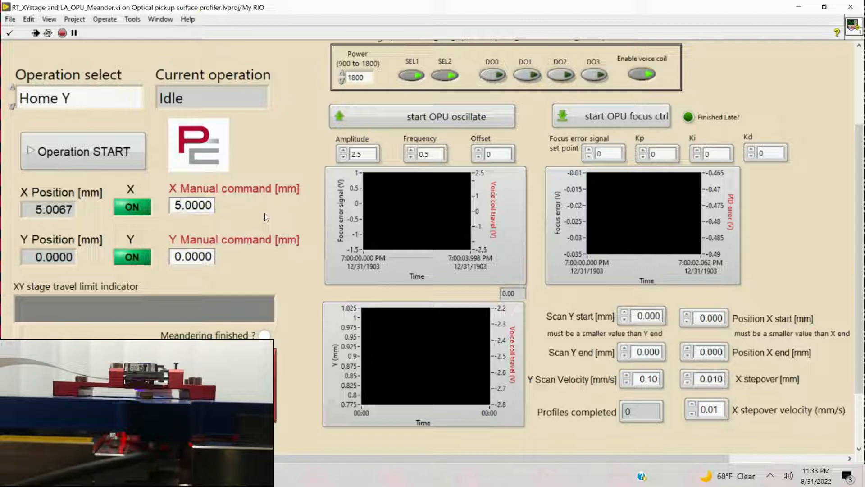
key(Down)
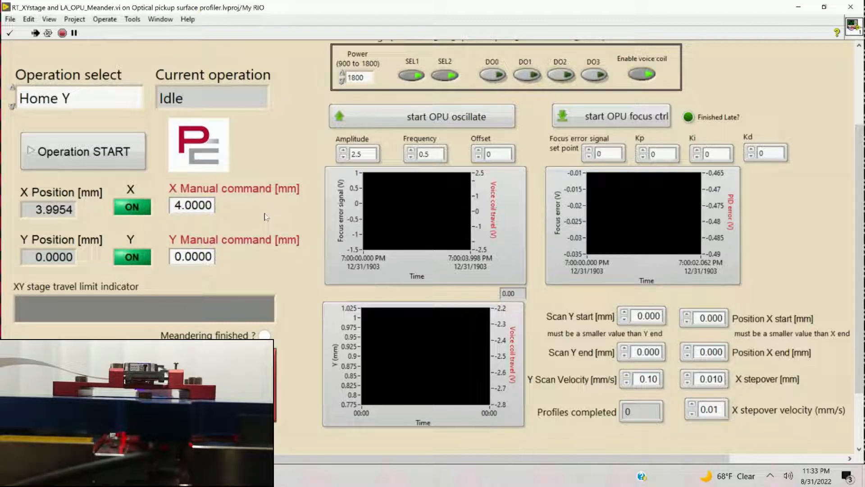
key(Up)
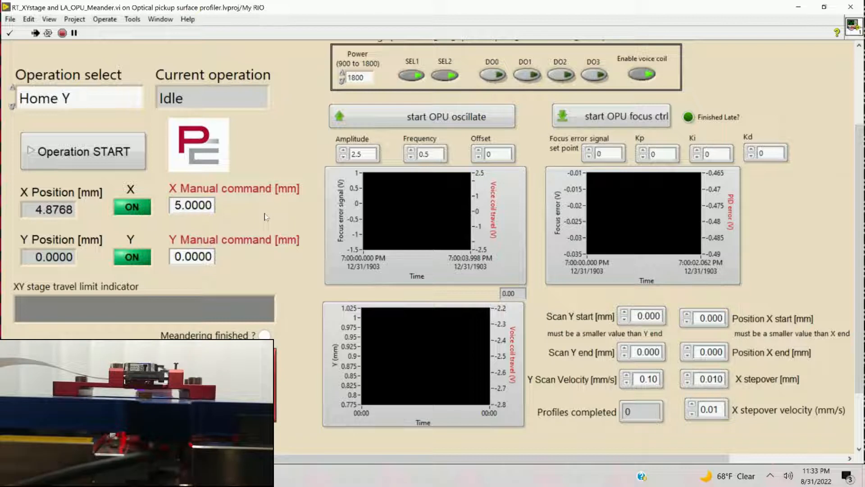
- Bring the X stage back to -1 mm by lowering the X manual command in 1 mm steps
key(Down)
key(Down)
key(Down)
key(Down)
key(Down)
key(Down)
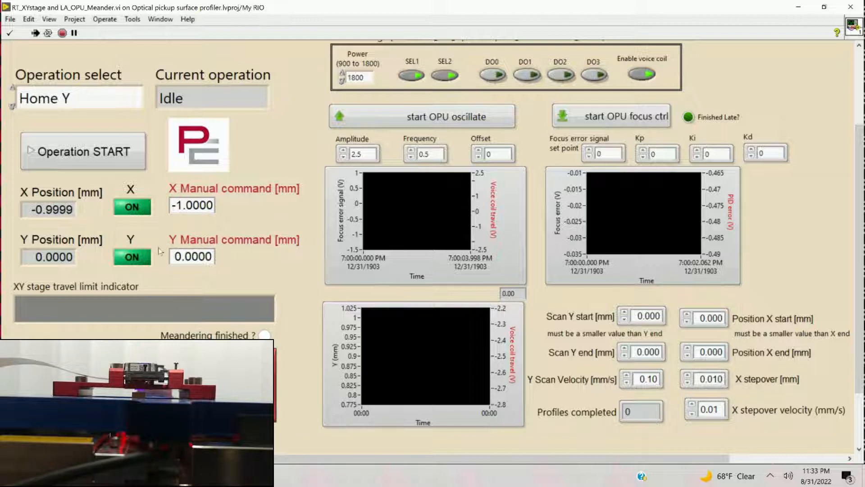
- Move the Y stage in the positive direction by raising the Y manual command in 1 mm steps
click(180, 257)
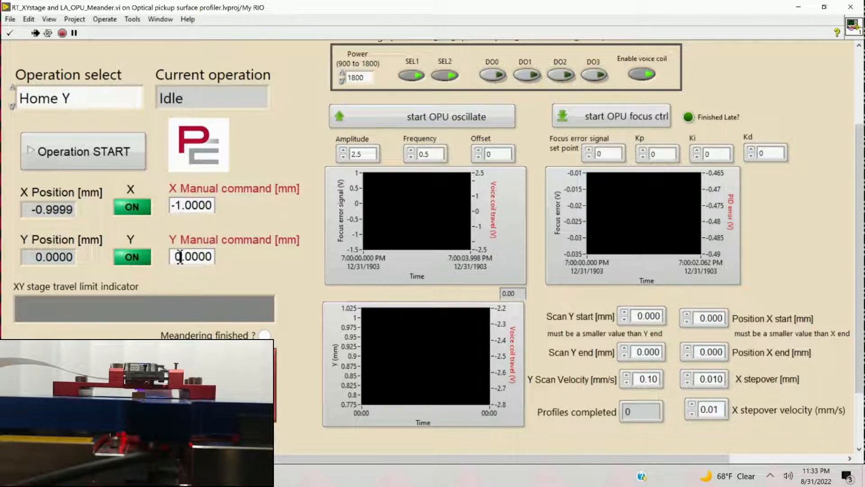
key(Up)
key(Up)
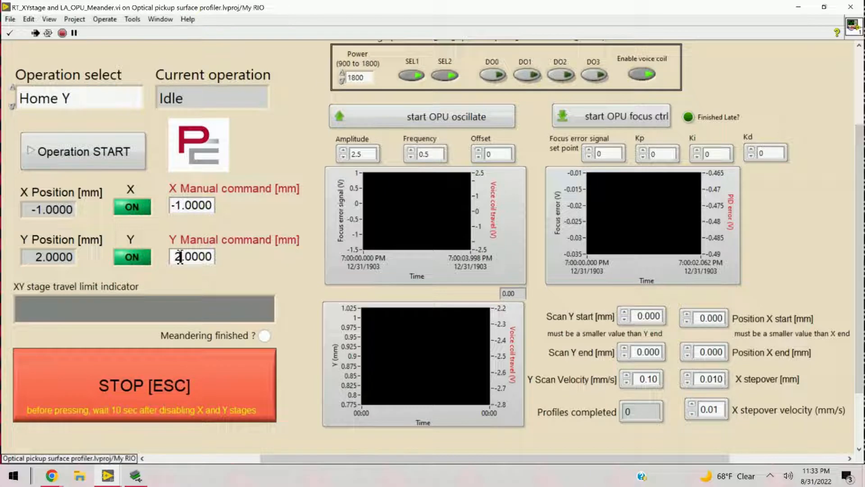
key(Up)
- Move the Y stage in the negative direction to -4 mm by lowering the Y manual command in 1 mm steps
key(Down)
key(Down)
key(Down)
key(Down)
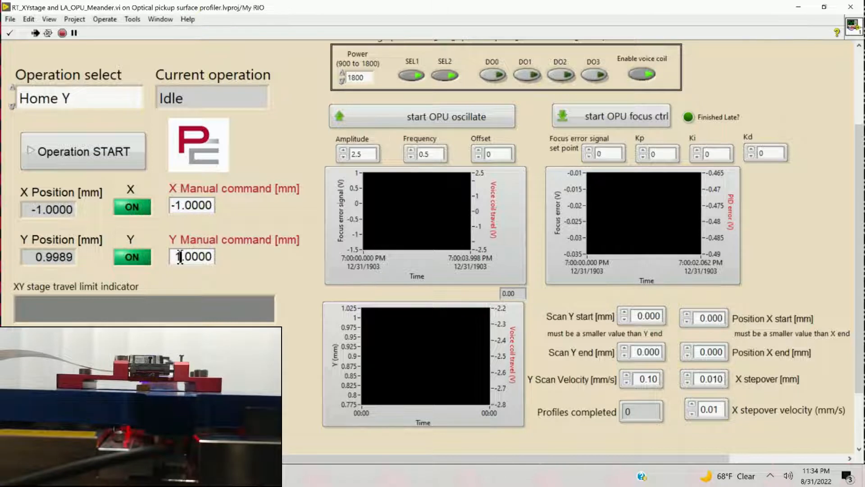
key(Down)
key(Down)
key(Down)
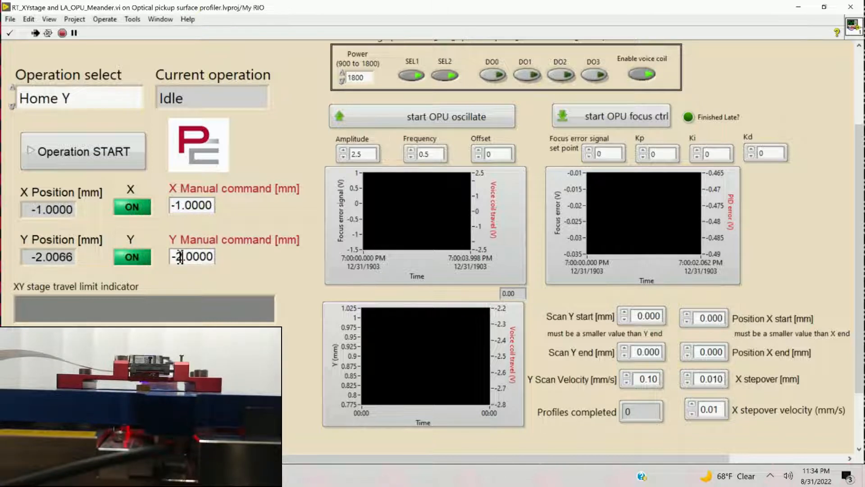
key(Down)
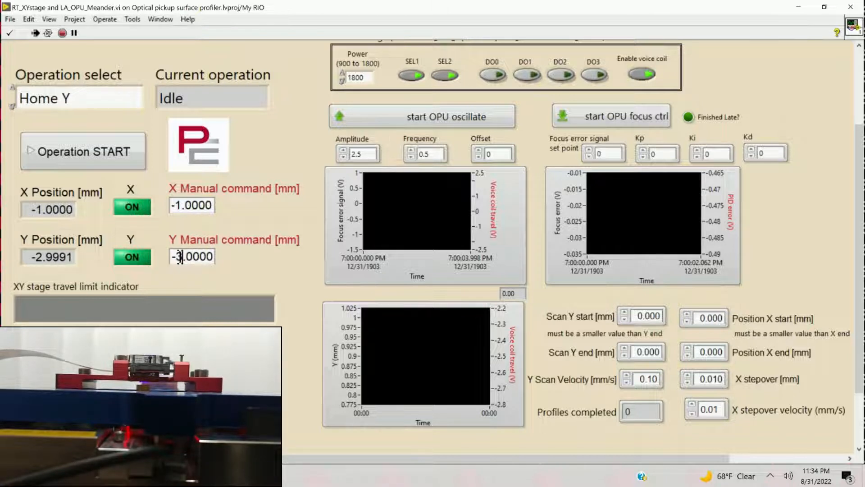
key(Down)
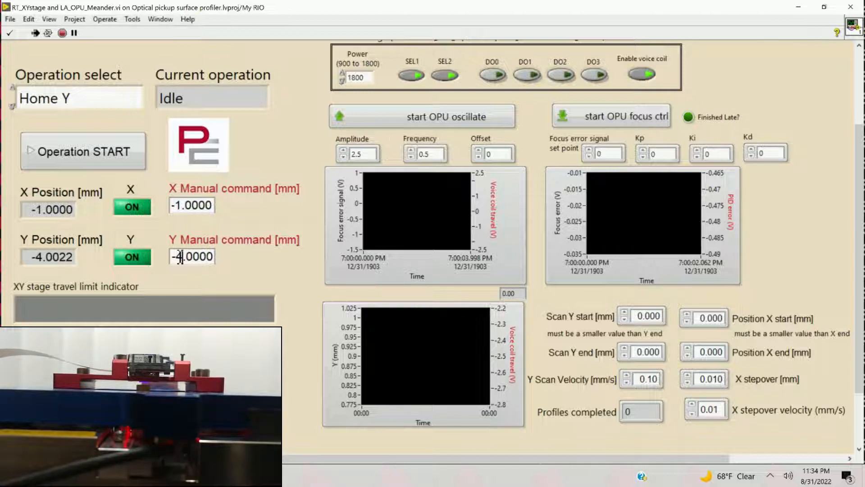
- Return the Y stage to 0 mm with the Y manual command
key(Up)
key(Up)
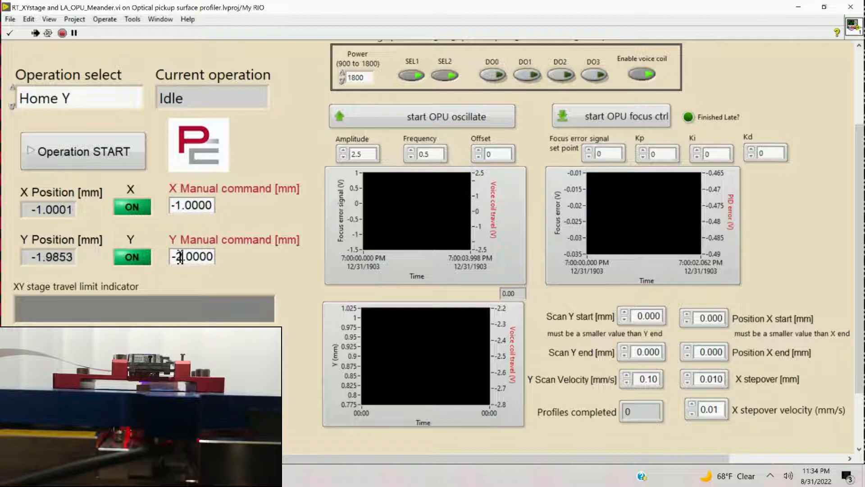
key(Up)
key(Up)
click(224, 263)
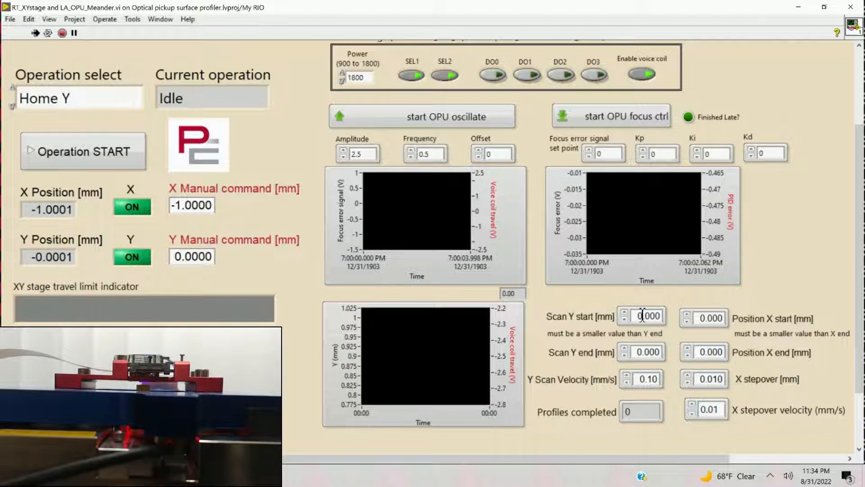
- Position the Y stage at -3 mm with the Y manual command
double_click(643, 315)
click(642, 315)
click(181, 255)
key(Down)
key(Down)
key(Down)
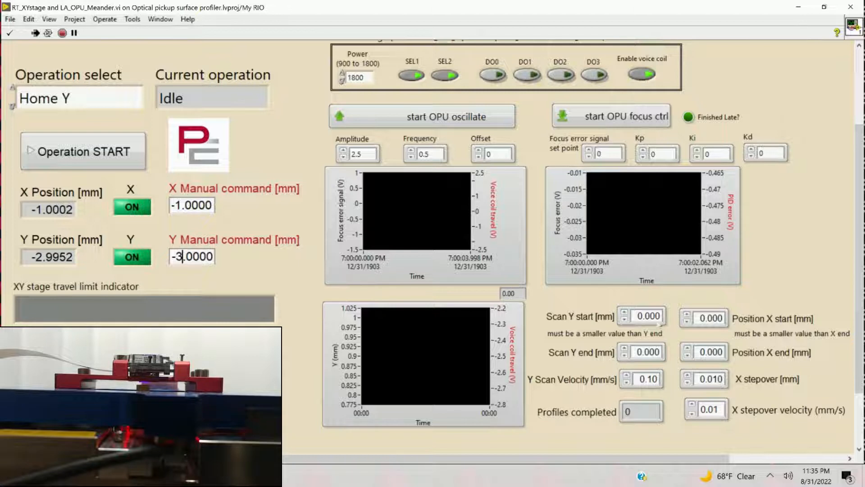
- Set Scan Y start to -3 mm, Scan Y end to 3 mm, and both the X manual command and Position X start to -2 mm
click(642, 316)
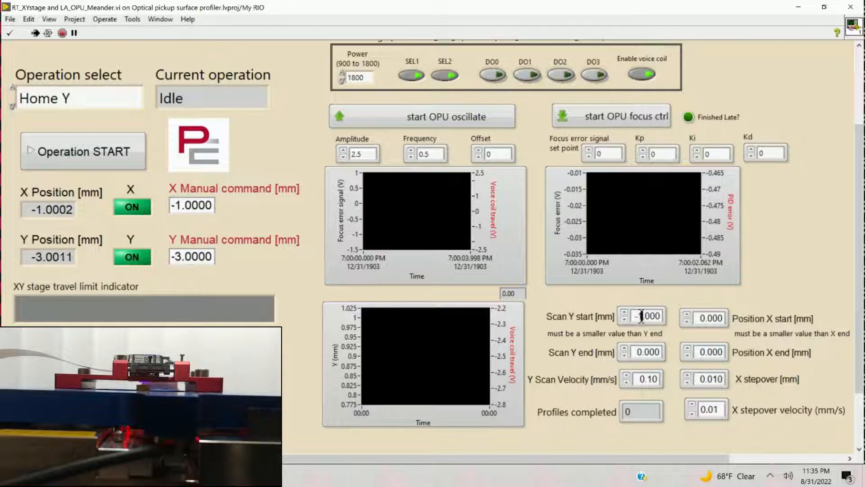
key(Down)
key(Down)
key(Down)
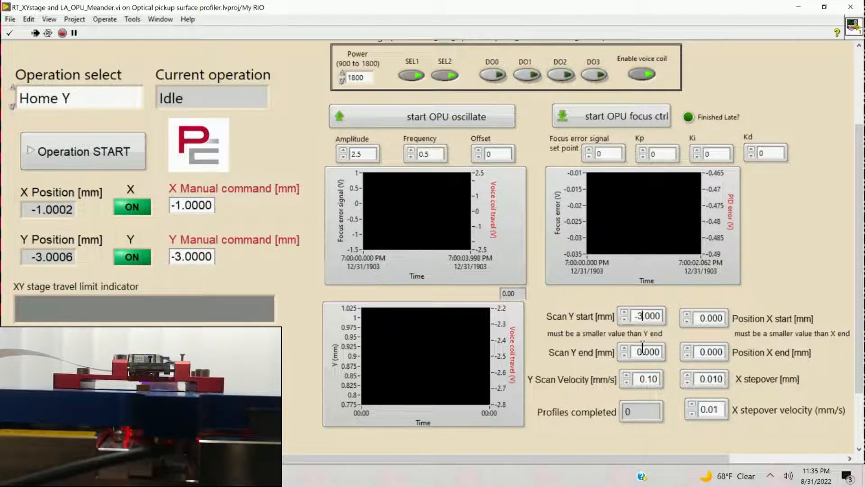
click(643, 352)
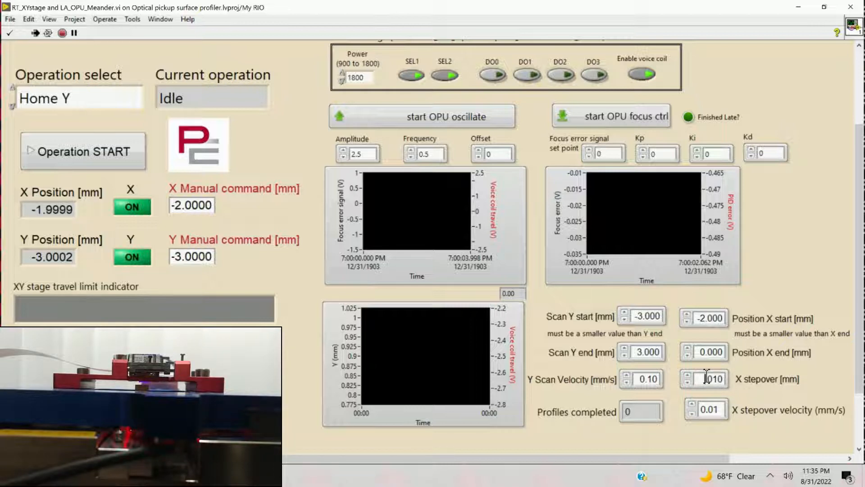
key(Return)
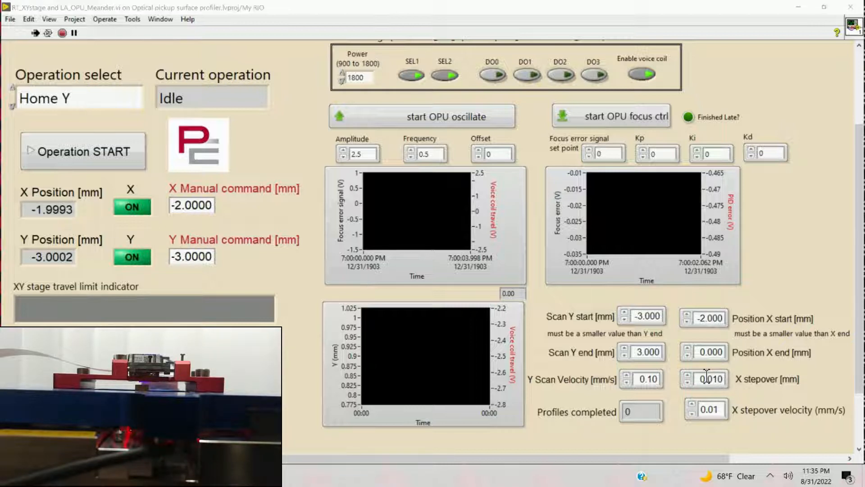
- Set the X stepover to 1 mm and start the OPU oscillation
key(F1)
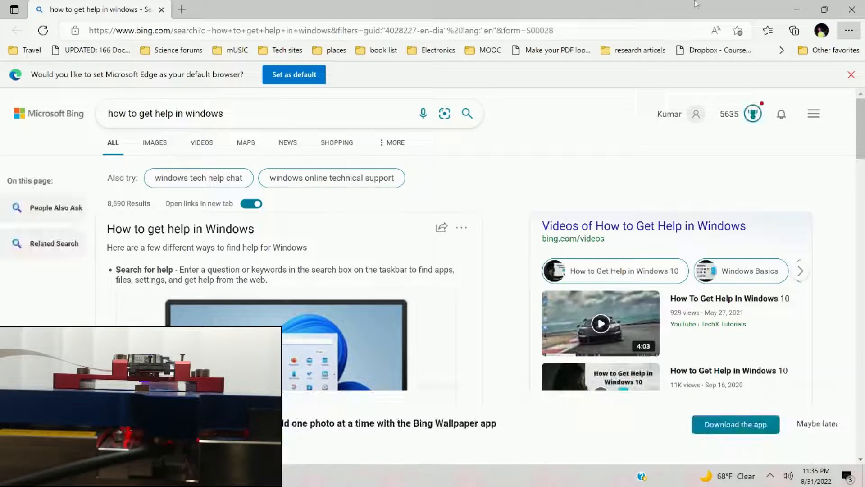
click(861, 8)
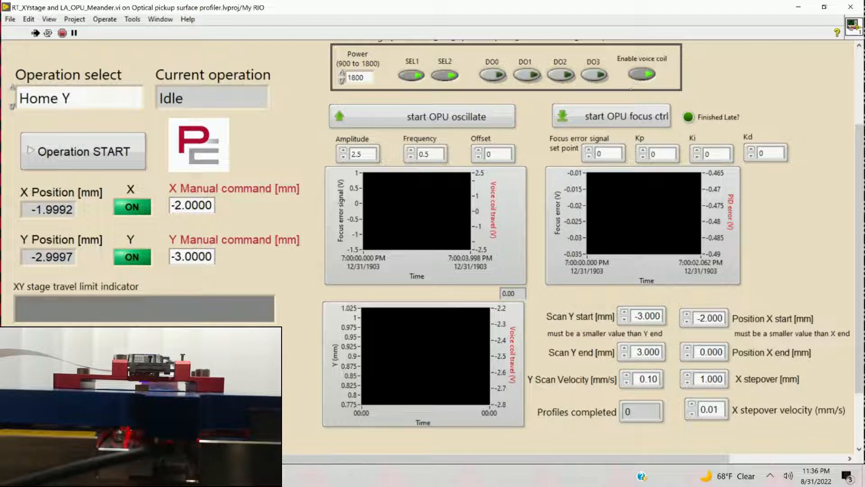
click(428, 118)
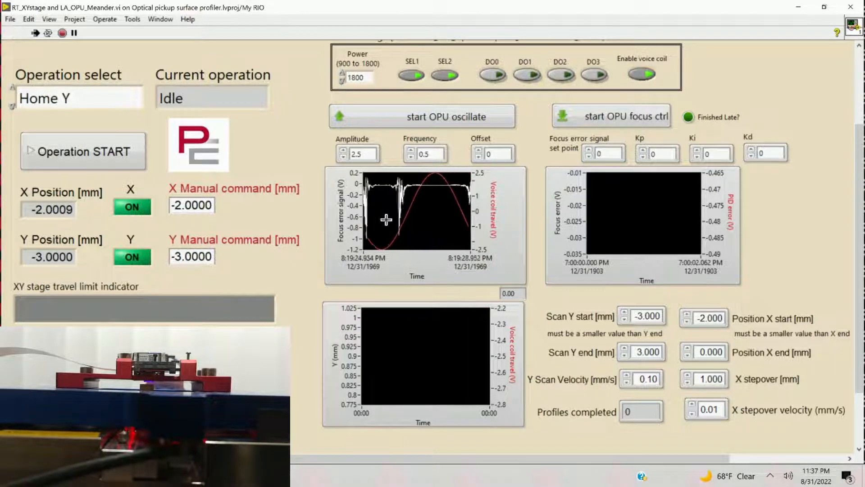
- Set the focus error signal set point to -0.5
click(599, 153)
text(-0)
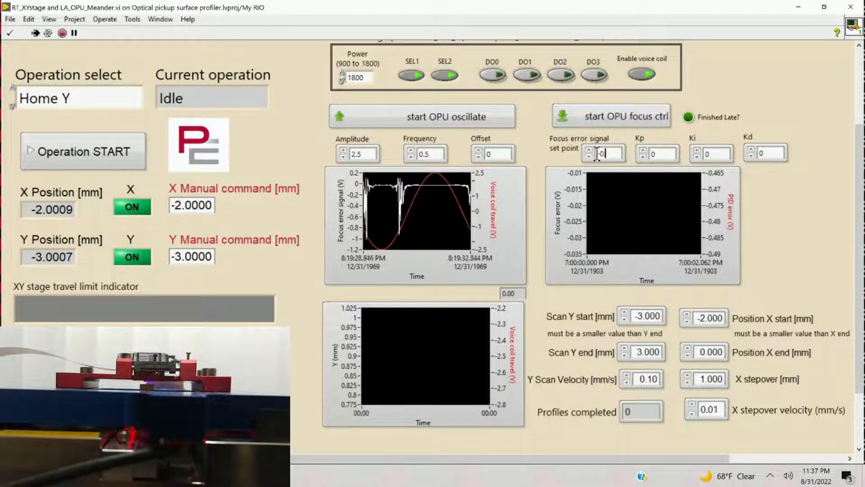
text(.5)
key(Return)
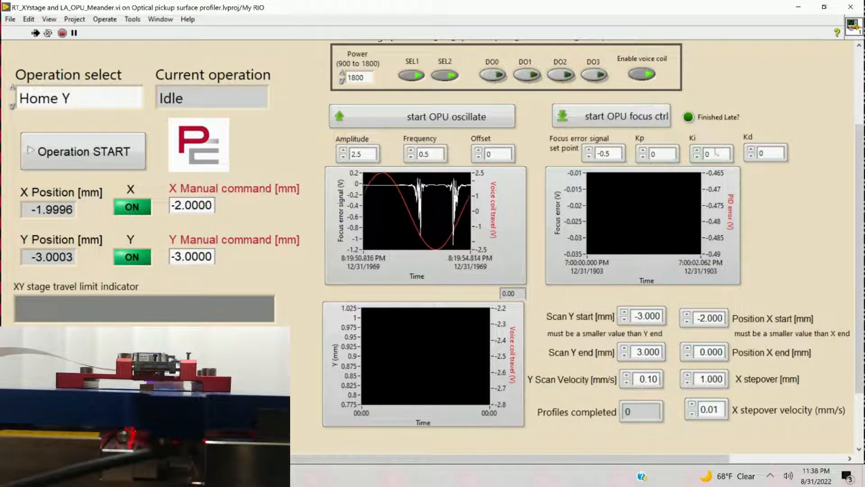
- Set the integral gain Ki to 0.001 and start the OPU focus control
click(714, 153)
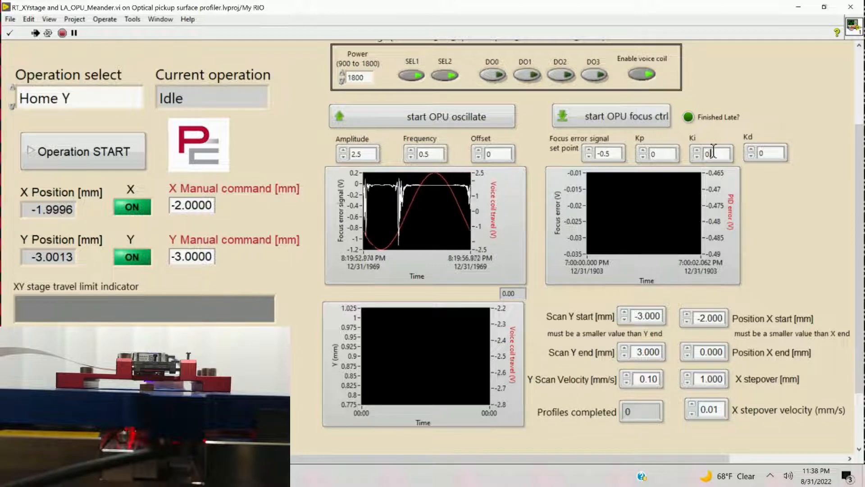
text(.00)
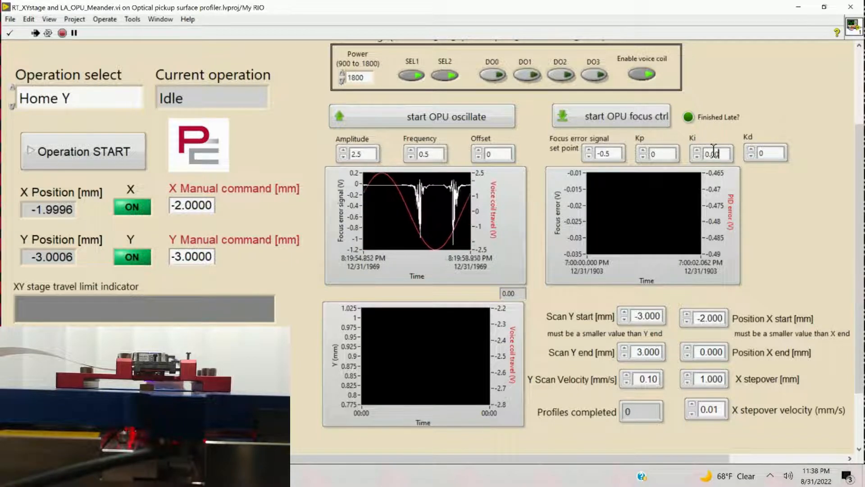
text(1)
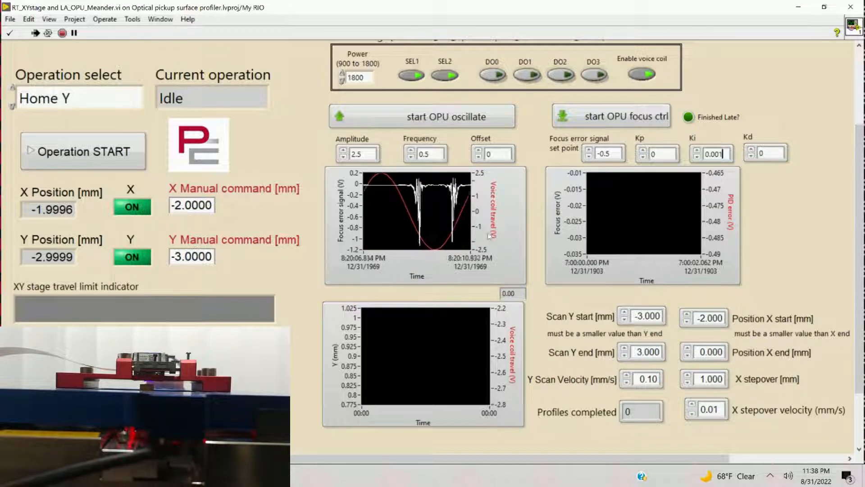
click(795, 195)
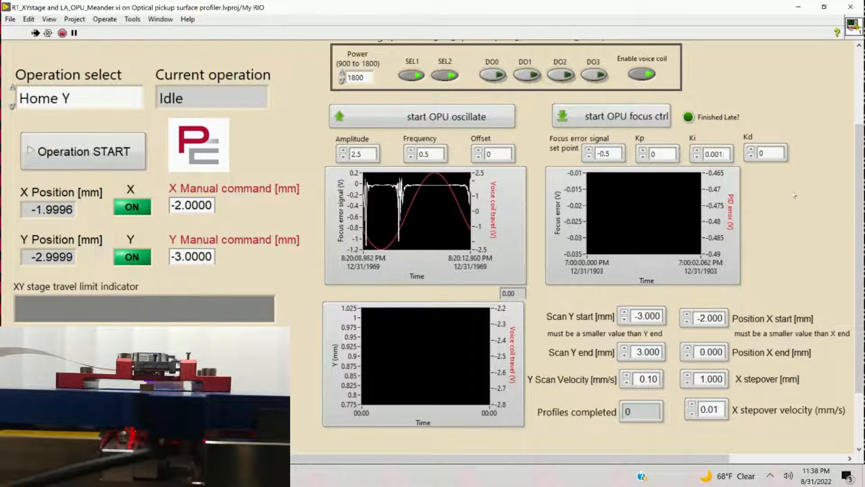
click(618, 121)
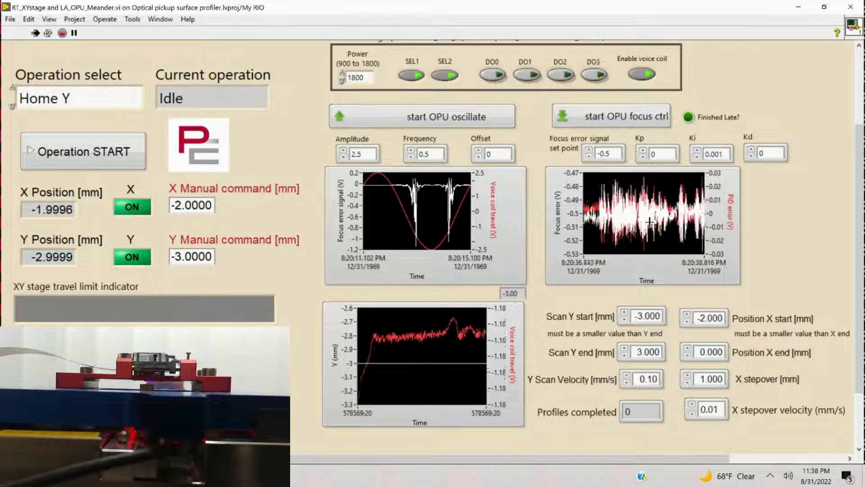
- Switch to the project window and open PC_savedata1.vi under My Computer
key(alt+Tab)
key(alt+Tab)
key(alt+Tab)
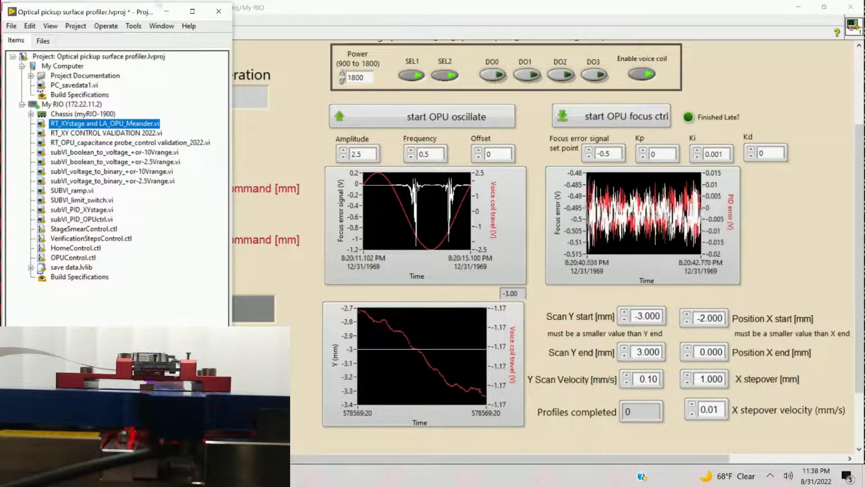
double_click(75, 86)
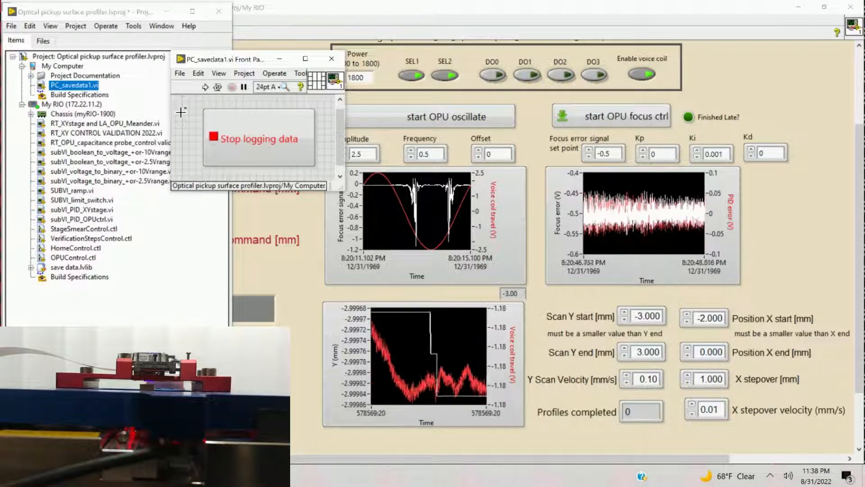
- Review the logged variables and the CSV file path in the block diagram of PC_savedata1.vi, and close the diagram
key(ctrl+e)
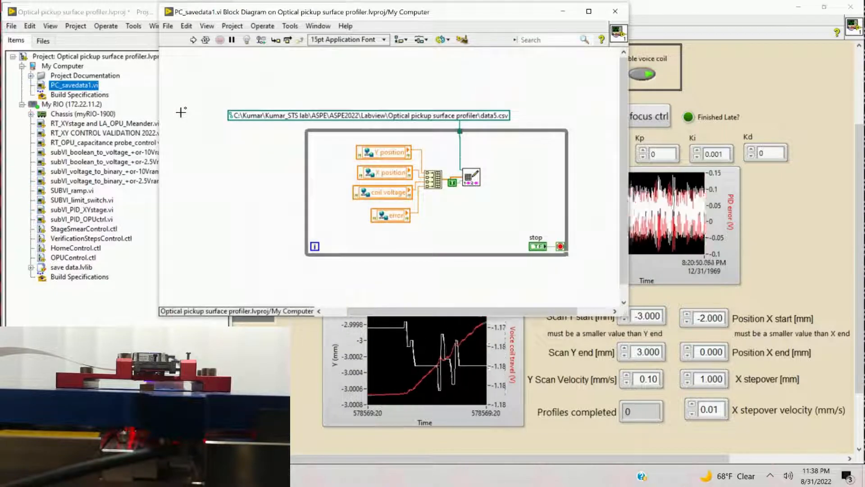
click(272, 118)
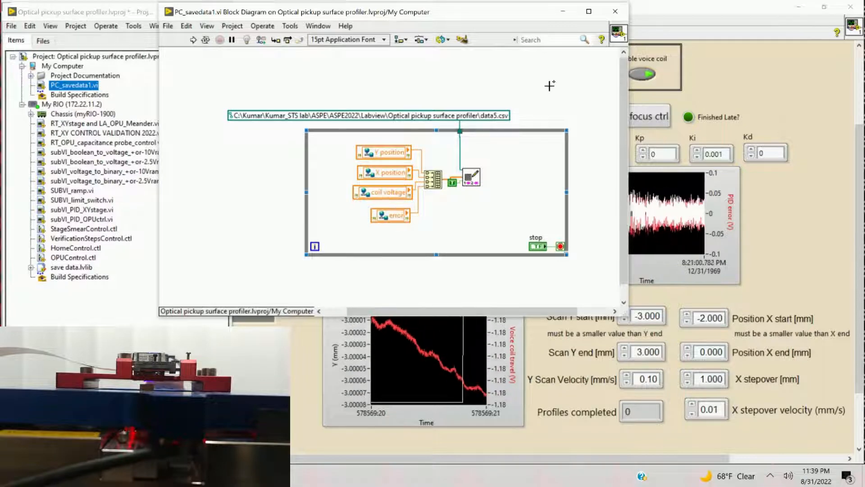
click(615, 11)
- Run PC_savedata1.vi to log data and start the Scan Y FWD operation in the meander VI
click(205, 86)
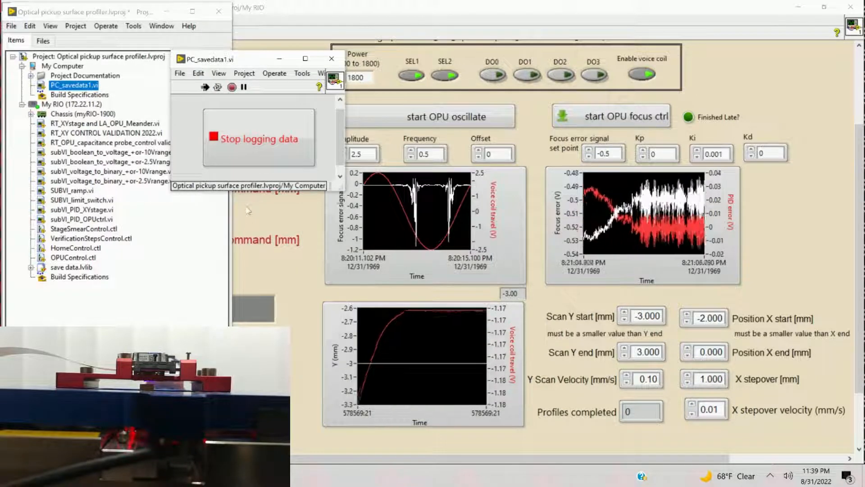
click(248, 211)
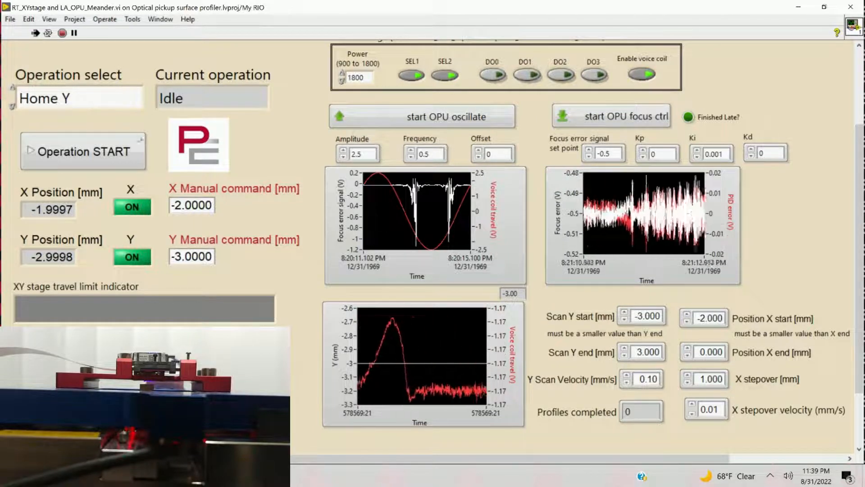
click(112, 98)
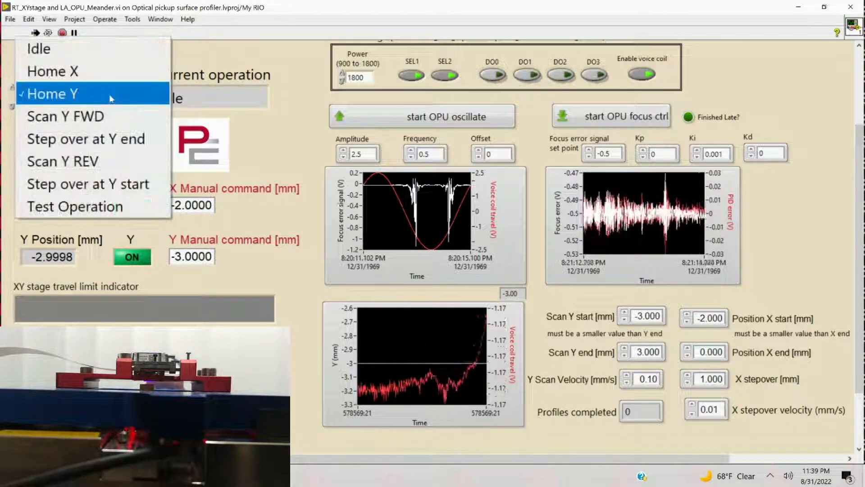
click(103, 117)
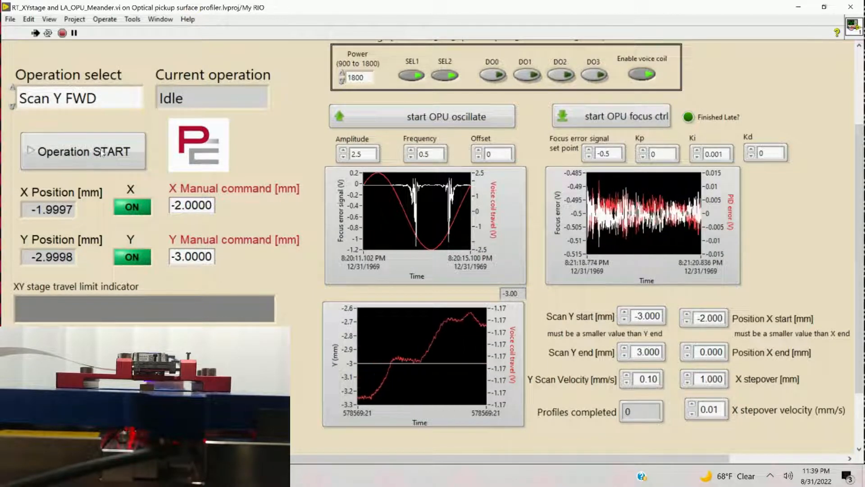
click(103, 153)
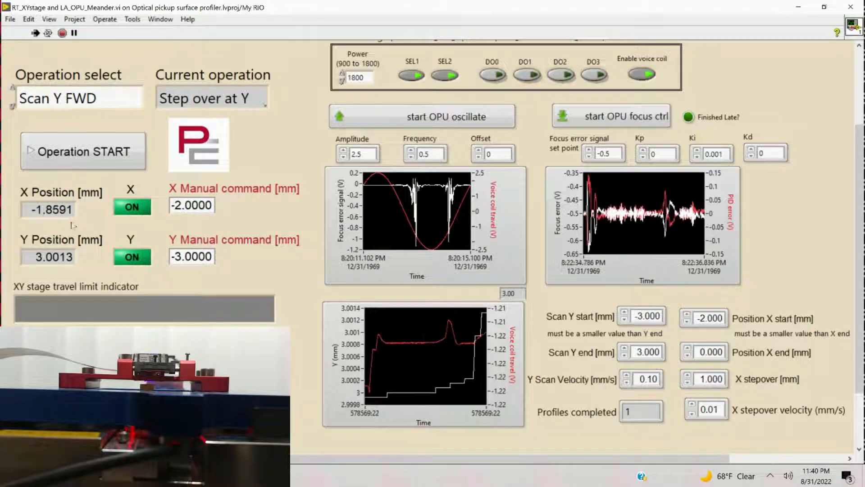
- Set the X stepover velocity to 0.1 mm/s
click(712, 409)
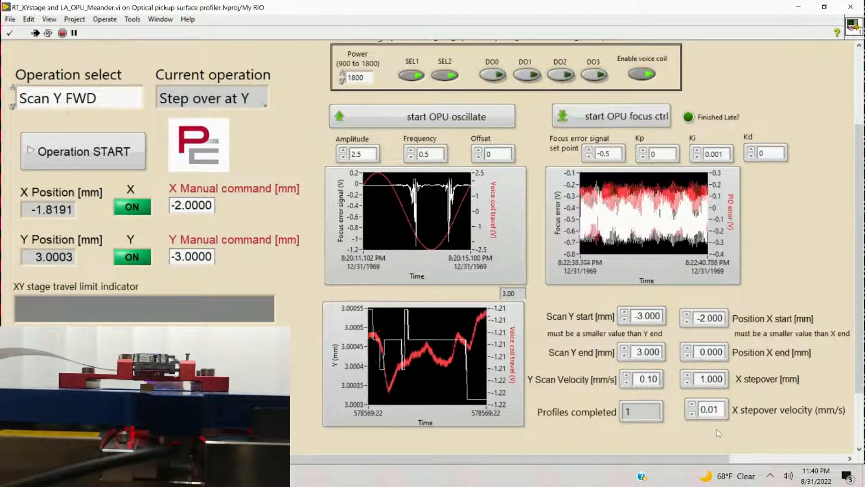
key(BackSpace)
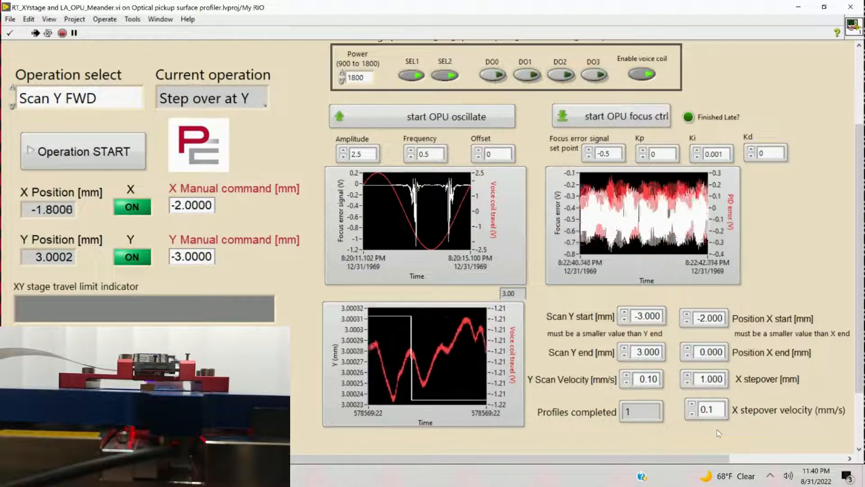
key(Return)
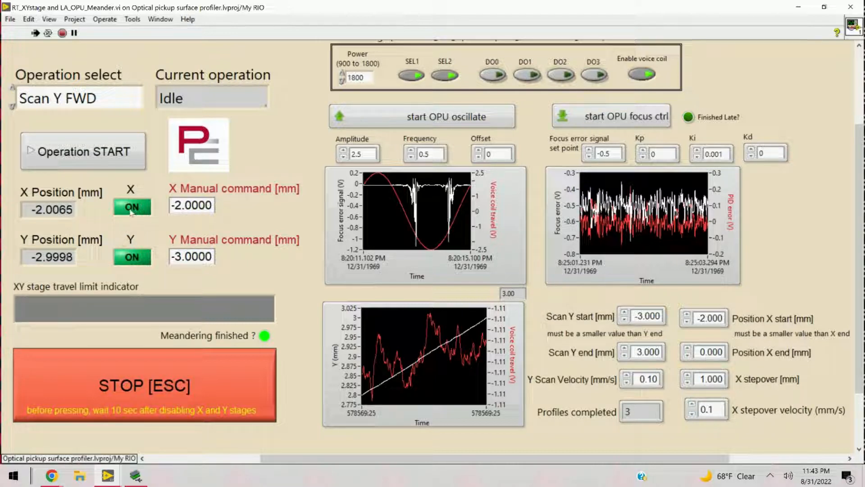
- Disable the X and Y stages and stop the meander VI
click(132, 212)
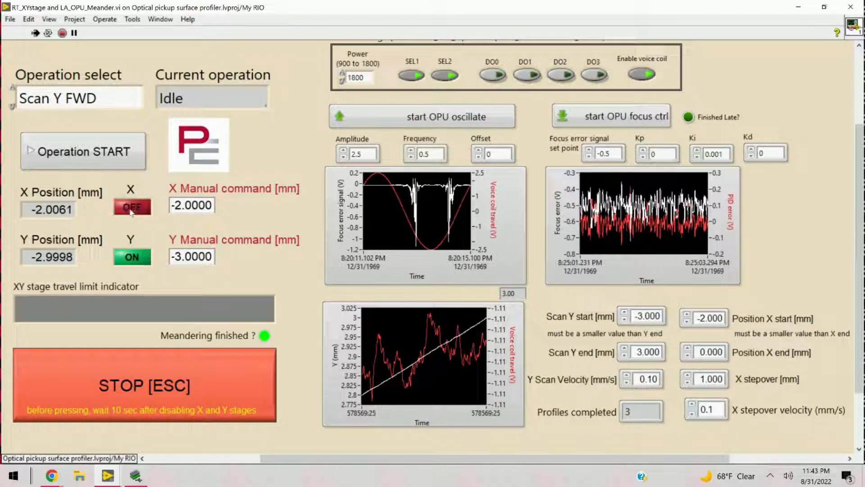
click(132, 259)
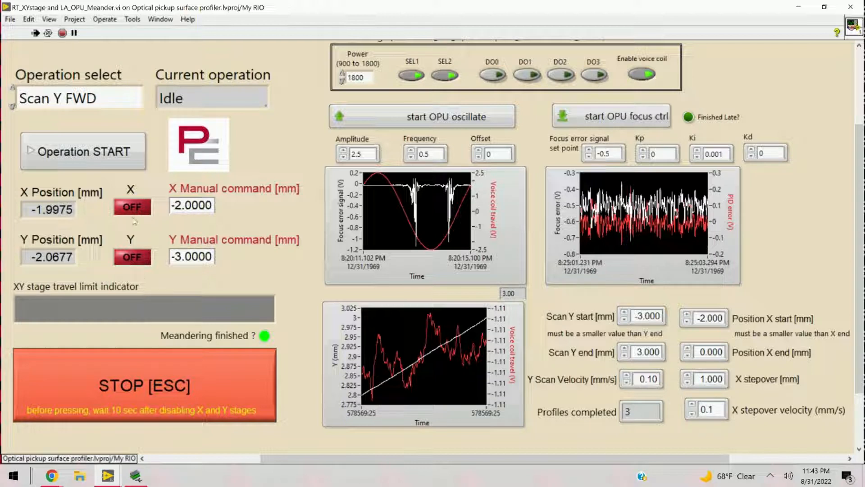
click(126, 366)
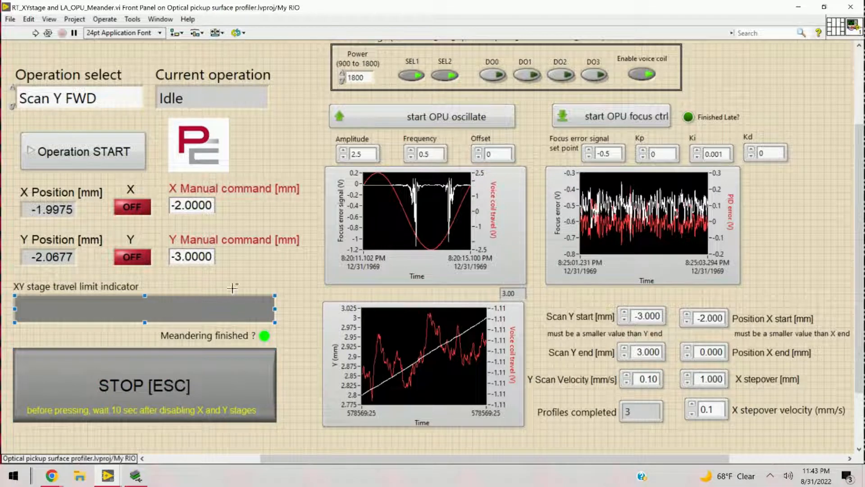
click(280, 278)
click(186, 375)
- Stop the data logging in PC_savedata1.vi and minimise its window
click(116, 474)
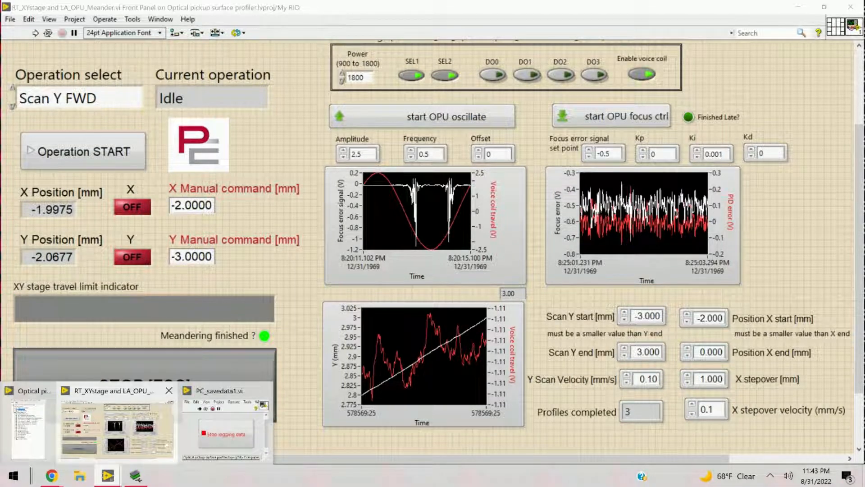
click(234, 419)
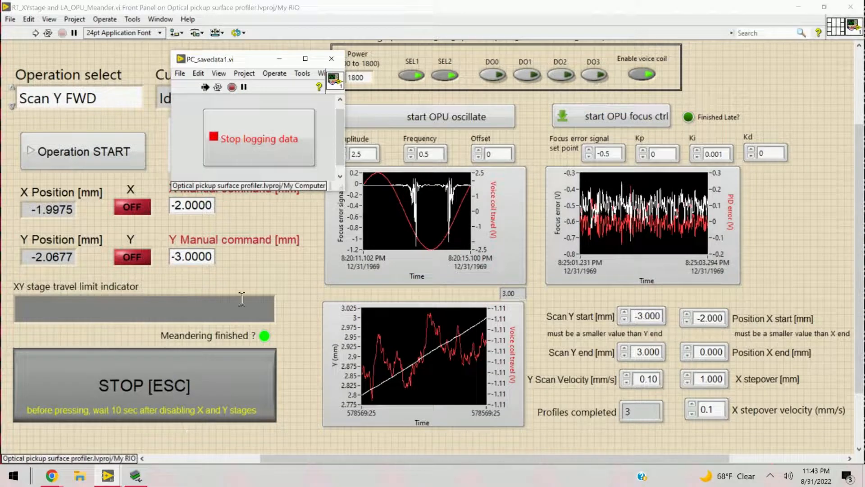
click(265, 153)
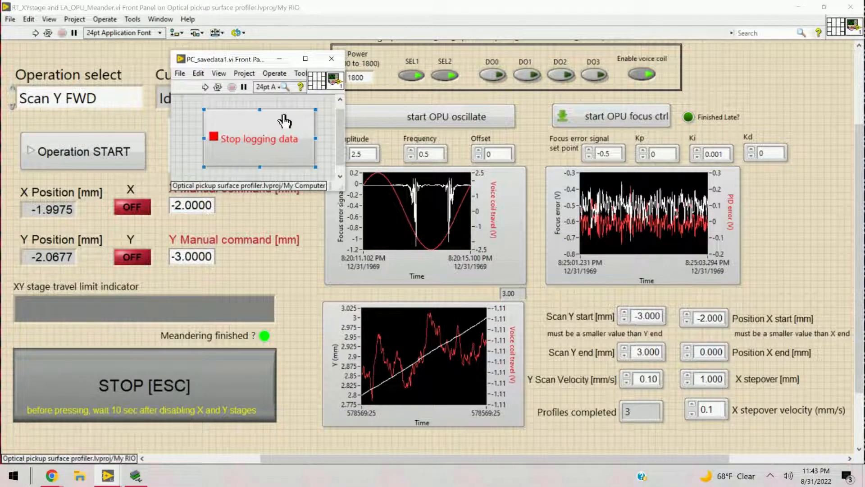
click(279, 59)
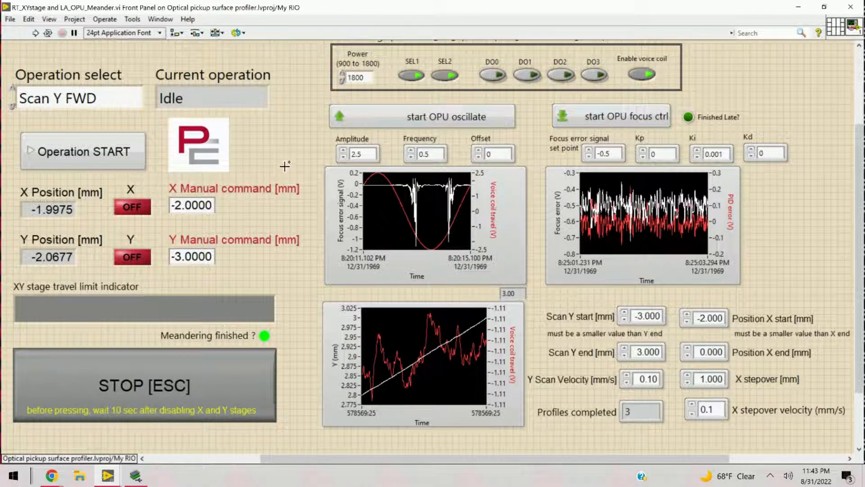
click(626, 110)
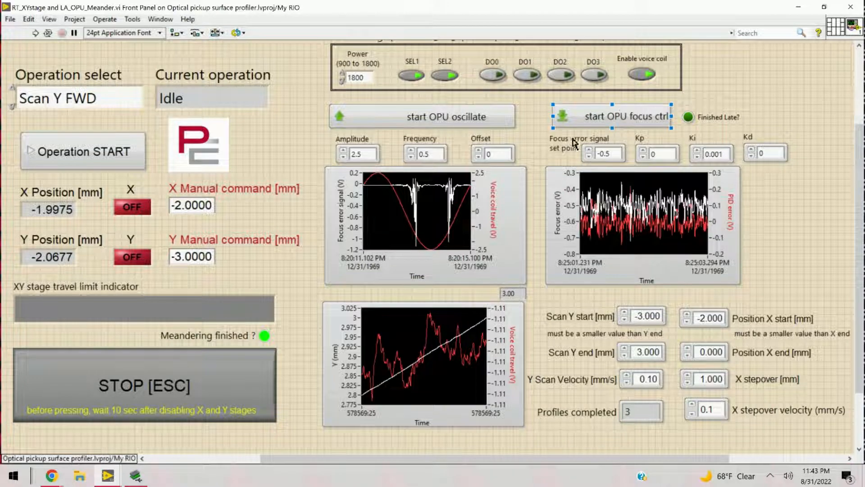